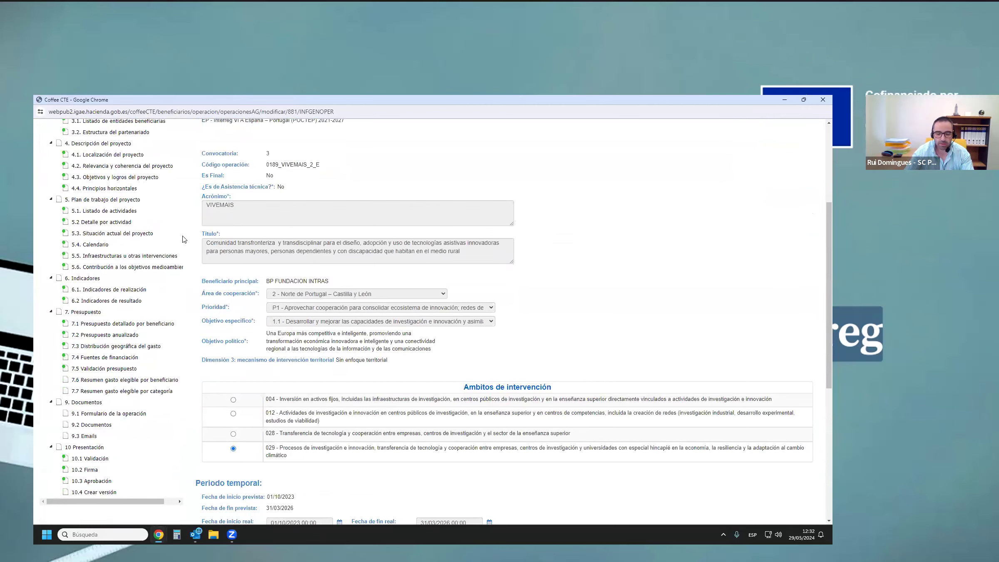
- Examine the general data of version 1 of the operation, from the section tree down to the approval and financial data
{"action": "scroll", "coordinate": [179, 243], "scroll_direction": "up", "scroll_amount": 3}
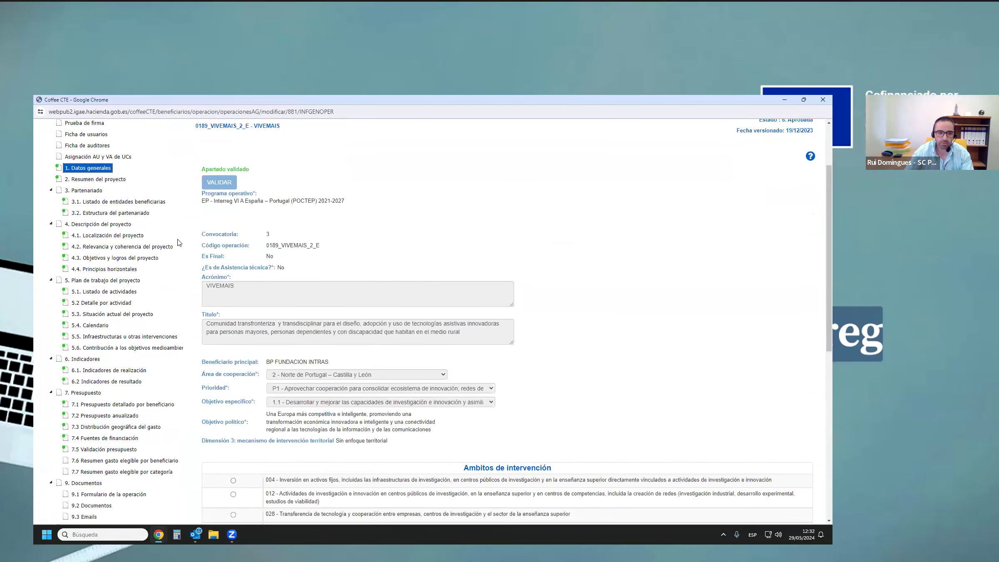
{"action": "scroll", "coordinate": [179, 243], "scroll_direction": "down", "scroll_amount": 1}
{"action": "scroll", "coordinate": [179, 243], "scroll_direction": "down", "scroll_amount": 1}
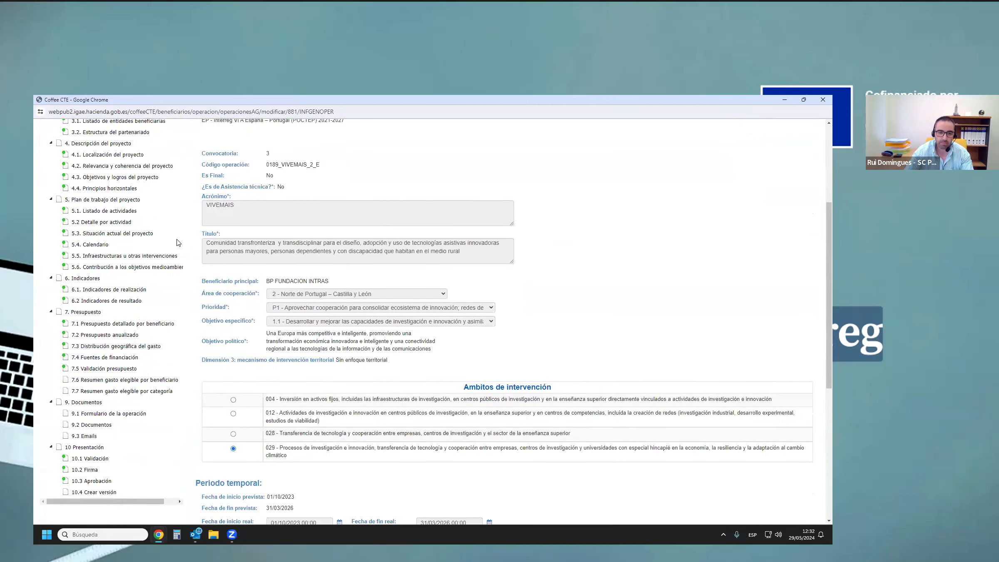
{"action": "scroll", "coordinate": [178, 243], "scroll_direction": "down", "scroll_amount": 1}
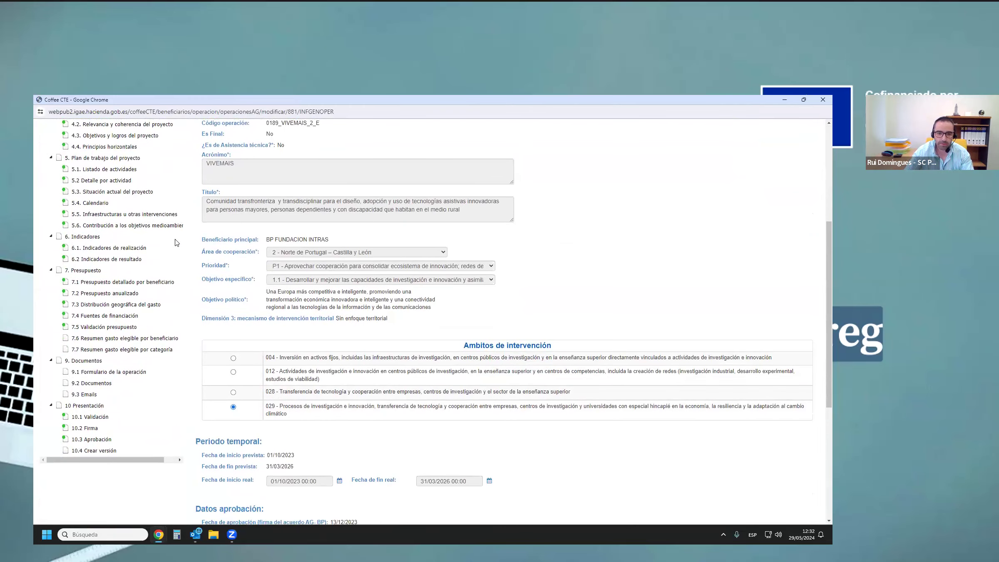
{"action": "scroll", "coordinate": [175, 242], "scroll_direction": "down", "scroll_amount": 1}
{"action": "scroll", "coordinate": [166, 254], "scroll_direction": "up", "scroll_amount": 6}
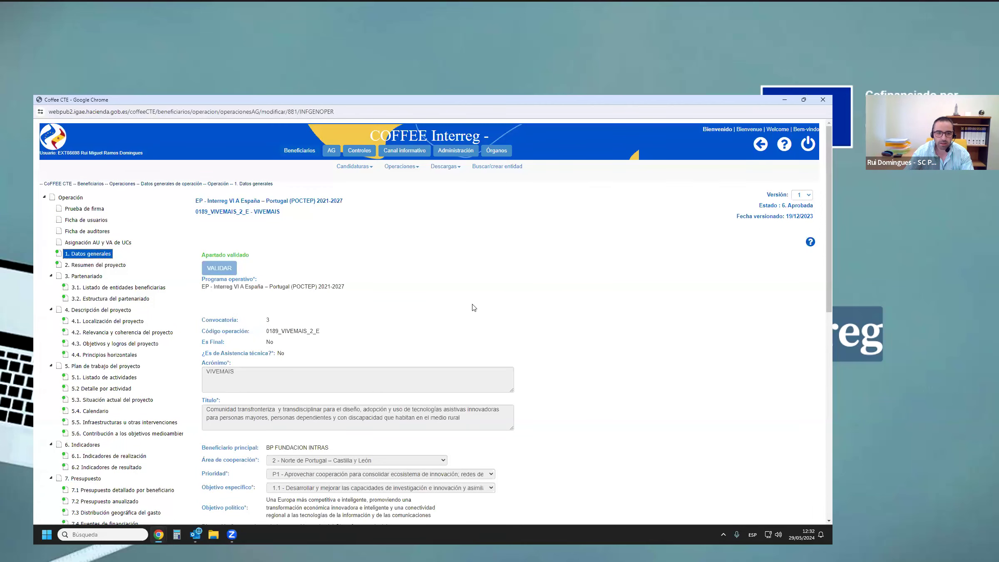
{"action": "scroll", "coordinate": [474, 308], "scroll_direction": "down", "scroll_amount": 5}
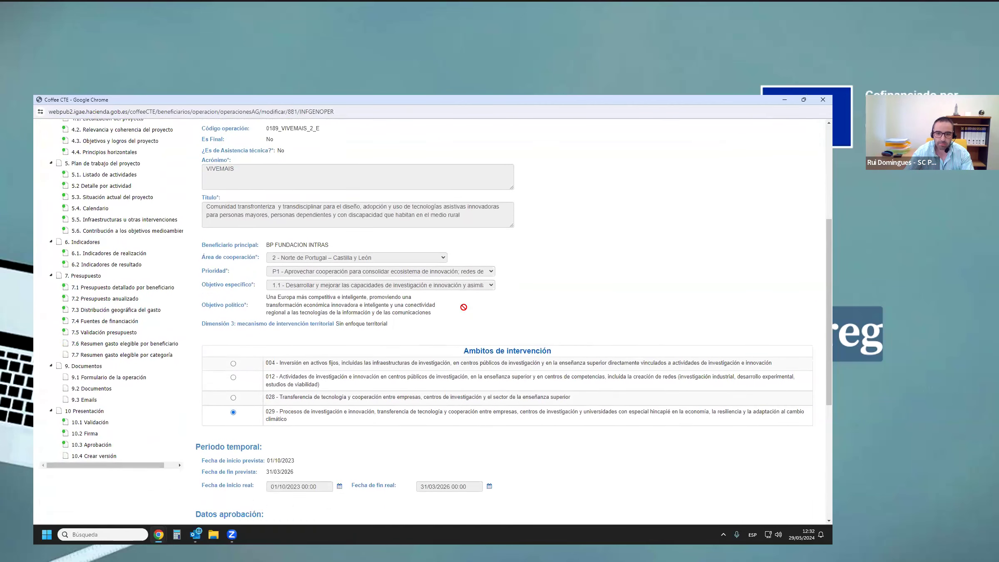
{"action": "scroll", "coordinate": [463, 306], "scroll_direction": "down", "scroll_amount": 6}
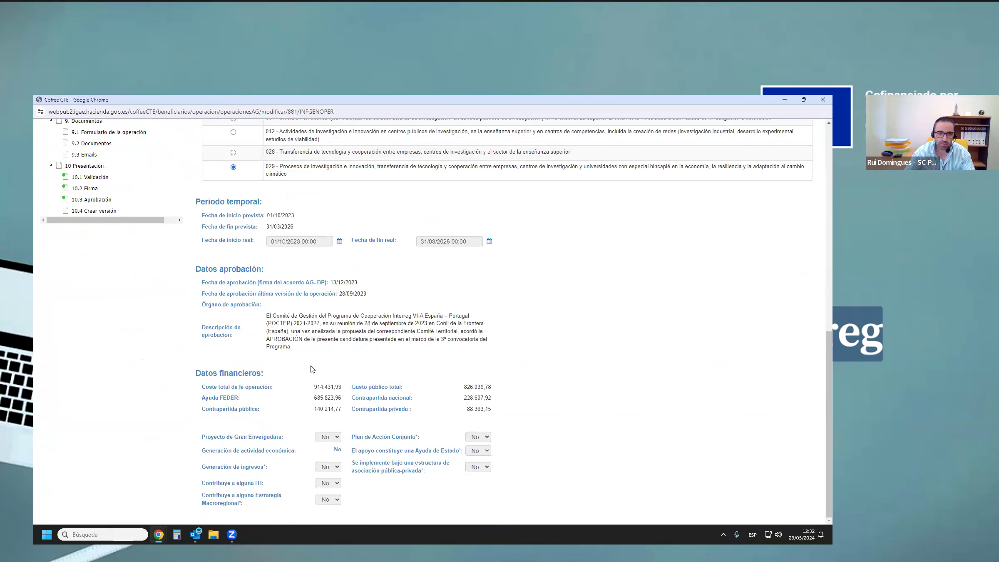
{"action": "scroll", "coordinate": [392, 370], "scroll_direction": "up", "scroll_amount": 3}
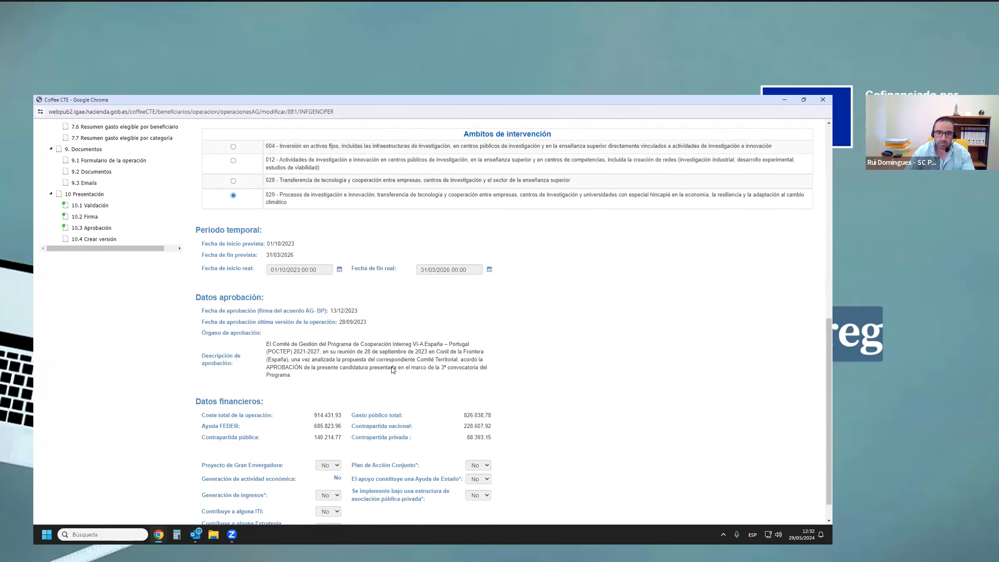
{"action": "scroll", "coordinate": [391, 369], "scroll_direction": "up", "scroll_amount": 8}
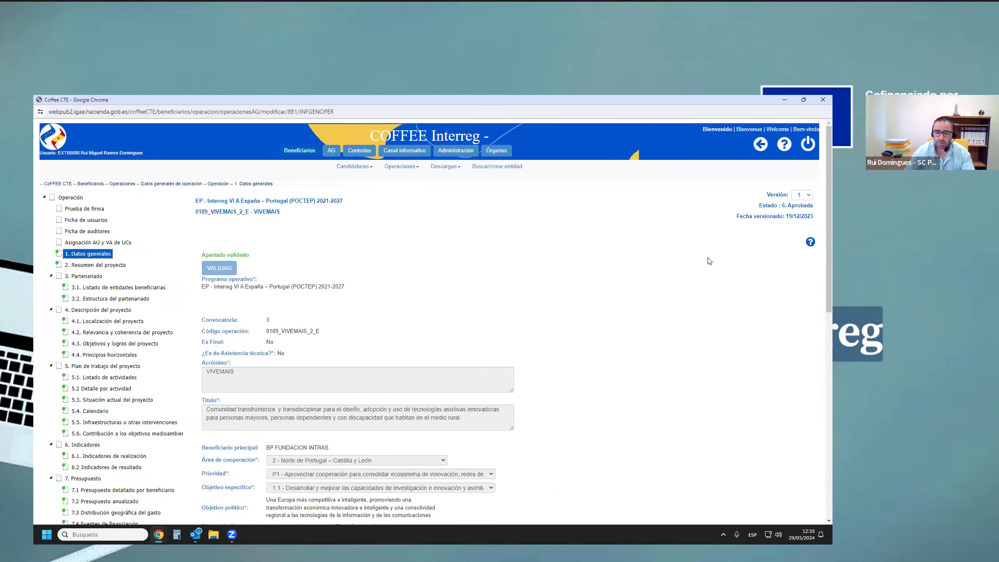
- Switch the operation to version 2 and review the approval description in its general data
{"action": "left_click", "coordinate": [809, 195]}
{"action": "left_click", "coordinate": [805, 213]}
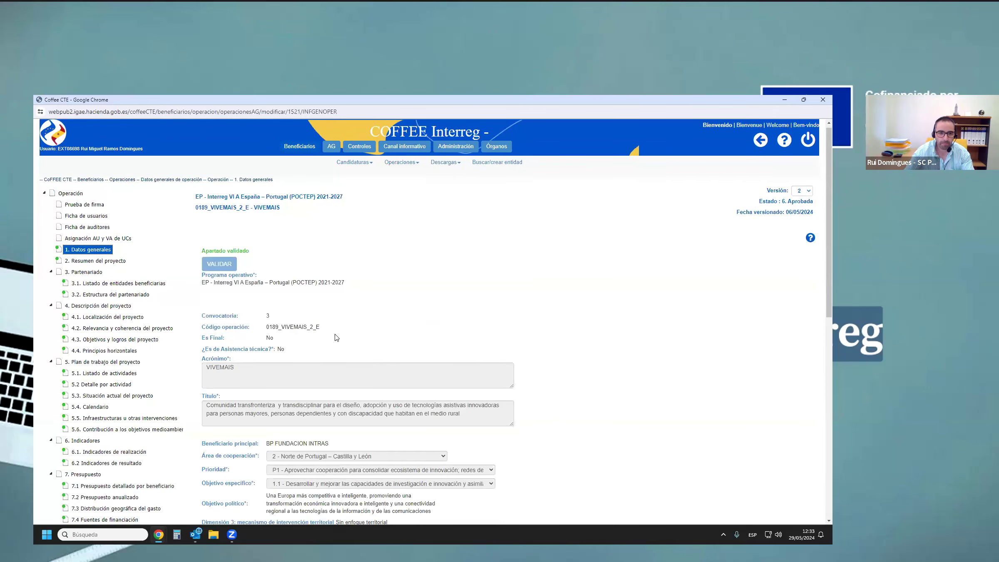
{"action": "scroll", "coordinate": [330, 336], "scroll_direction": "down", "scroll_amount": 6}
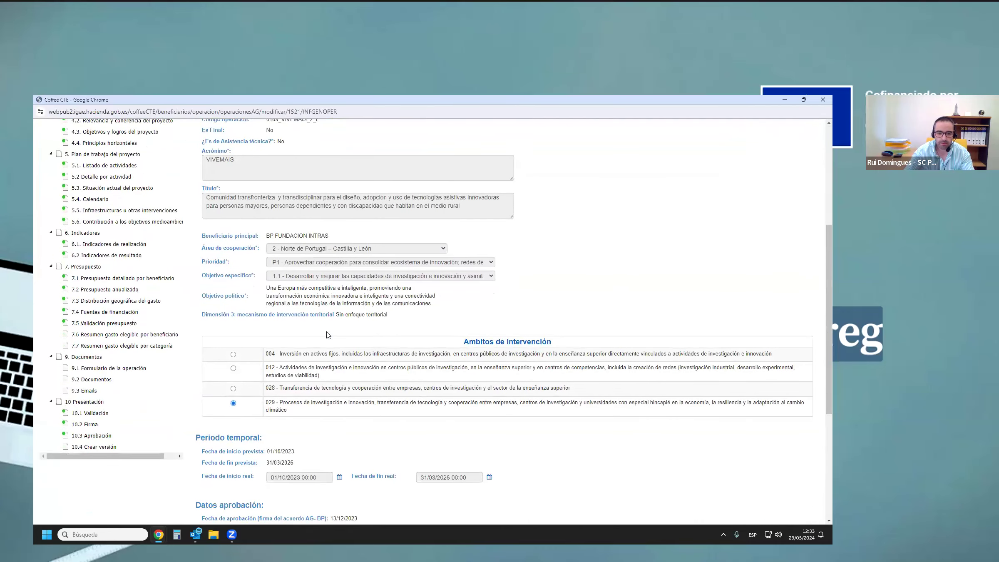
{"action": "scroll", "coordinate": [327, 335], "scroll_direction": "down", "scroll_amount": 2}
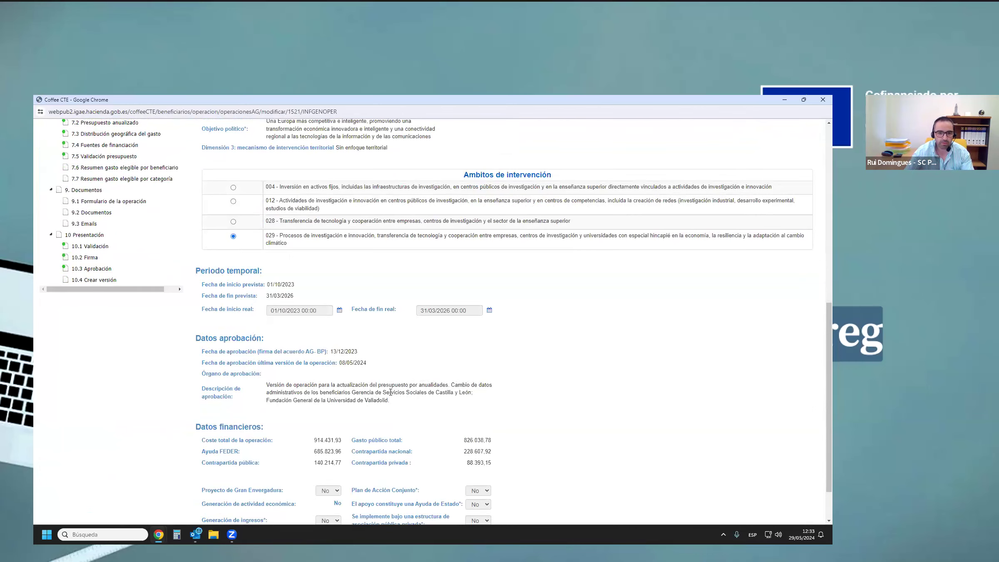
{"action": "scroll", "coordinate": [389, 392], "scroll_direction": "up", "scroll_amount": 1}
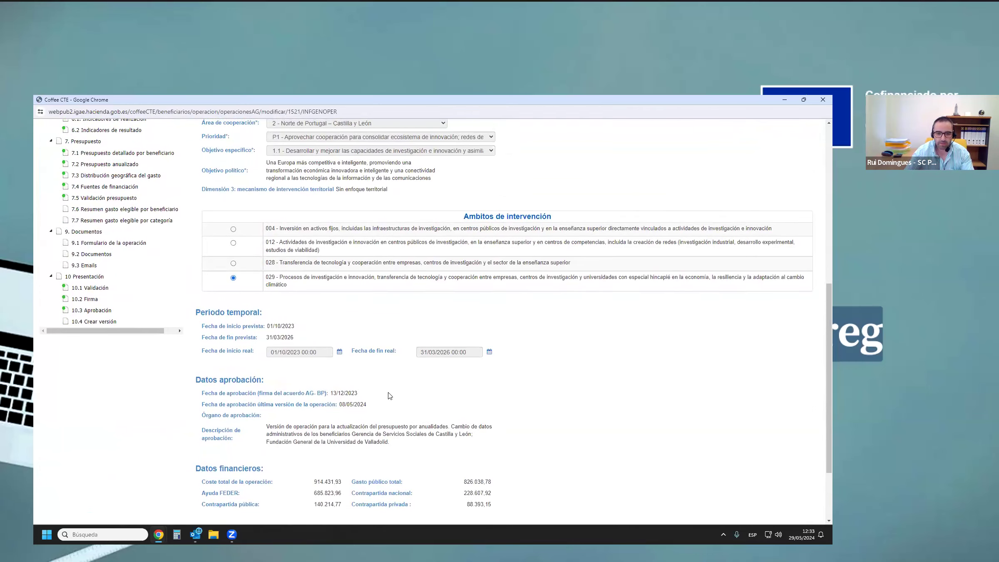
{"action": "scroll", "coordinate": [389, 396], "scroll_direction": "up", "scroll_amount": 8}
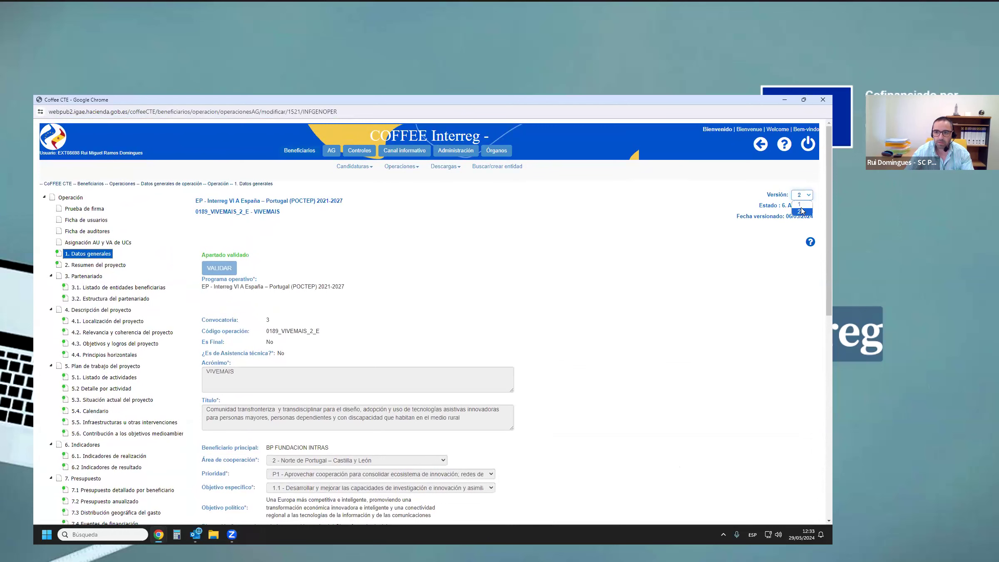
- Switch the operation to version 1 and back to version 2
{"action": "left_click", "coordinate": [800, 206]}
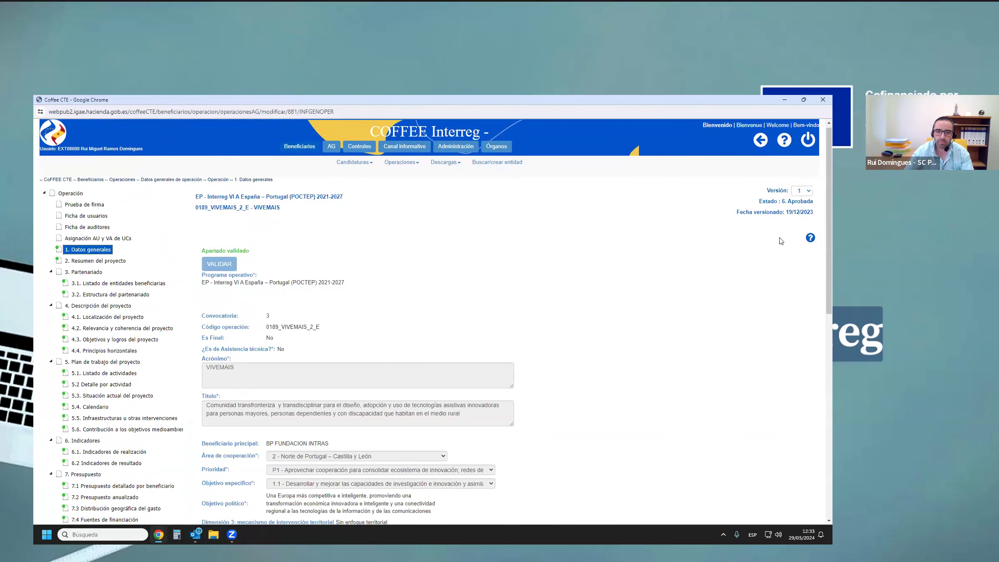
{"action": "left_click", "coordinate": [809, 192]}
{"action": "left_click", "coordinate": [804, 207]}
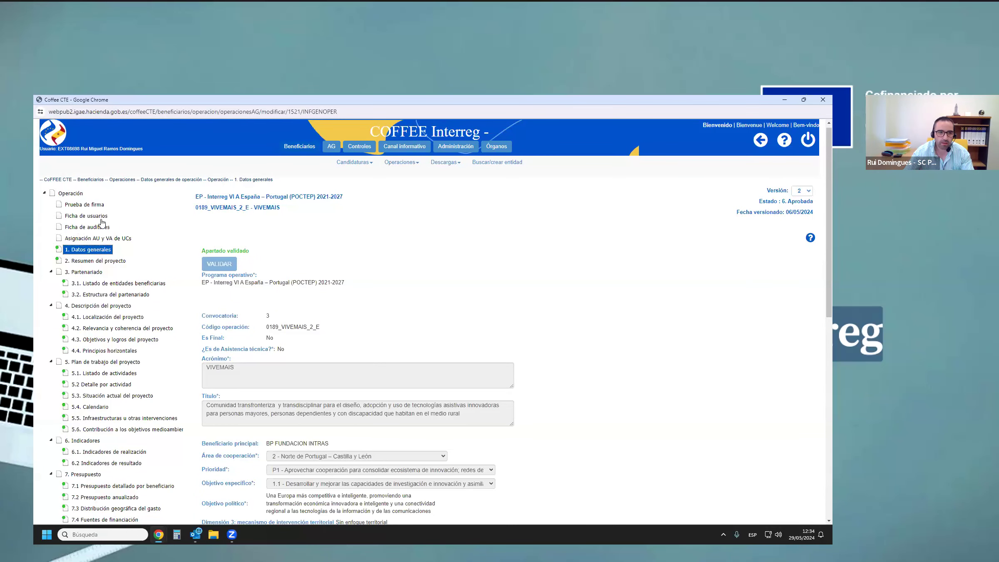
- Open the Ficha de usuarios and select the beneficiary COMUNIDADE INTERMUNICIPAL DO DOURO (BE)
{"action": "left_click", "coordinate": [80, 218]}
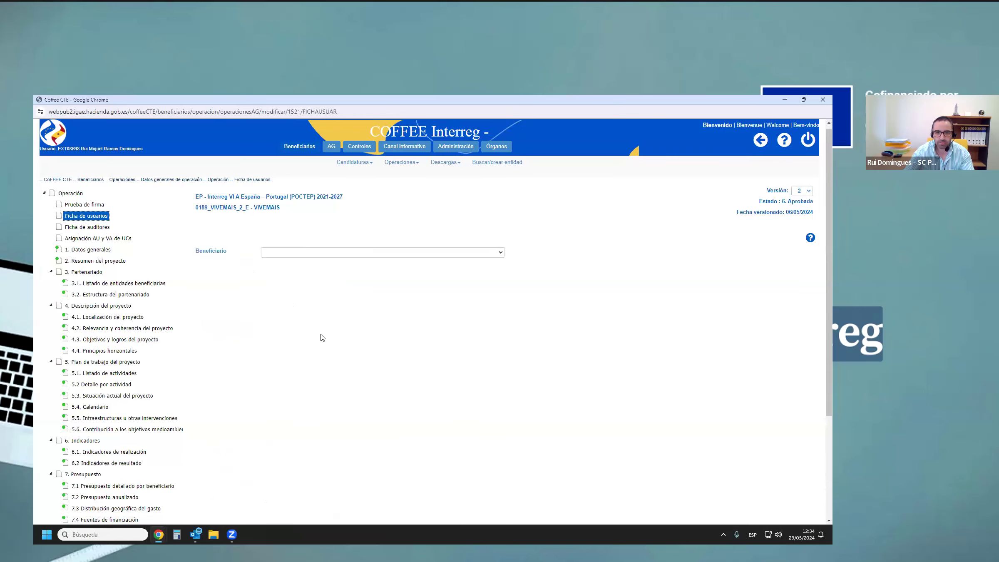
{"action": "left_click", "coordinate": [323, 254]}
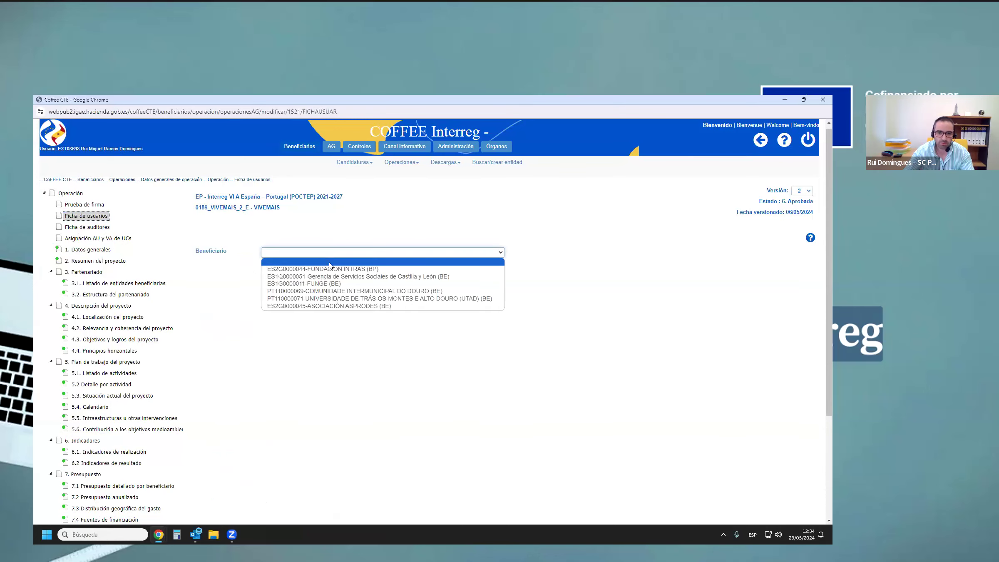
{"action": "left_click", "coordinate": [399, 291]}
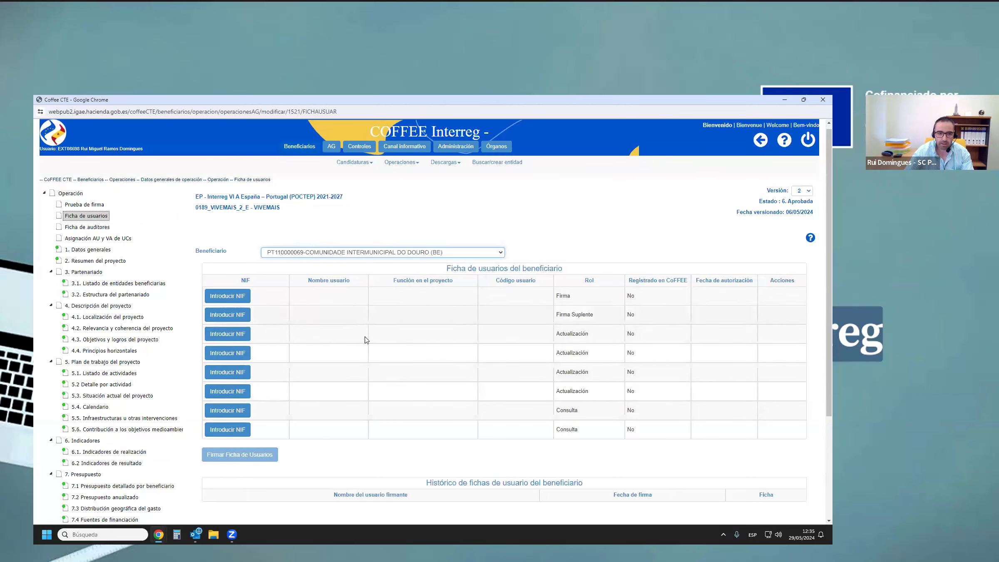
- Search RADIX by a BI-prefixed DNI for a user to authorise in the first Actualización row, clear the DNI and close the dialog
{"action": "left_click", "coordinate": [228, 337]}
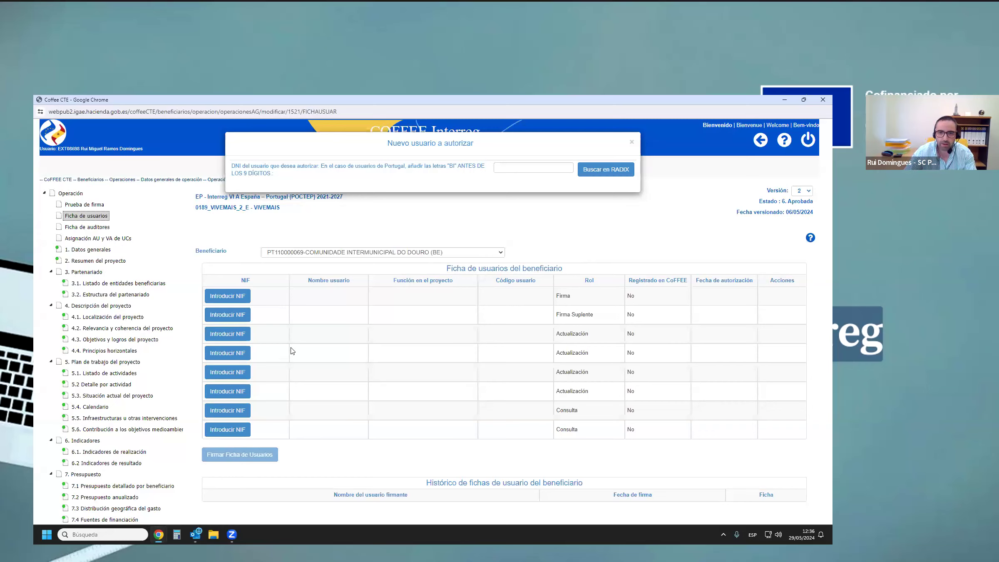
{"action": "left_click", "coordinate": [519, 166]}
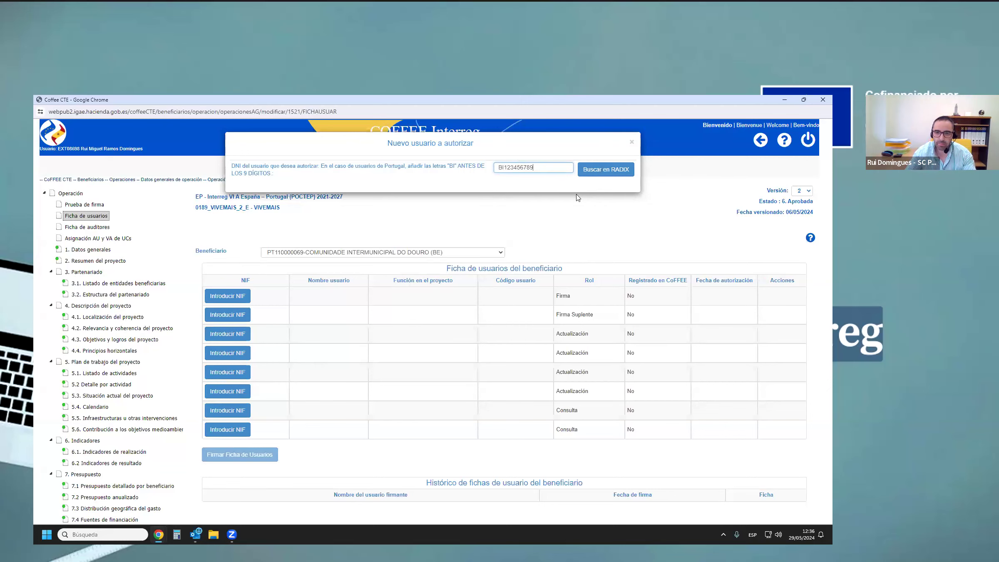
{"action": "left_click", "coordinate": [603, 173]}
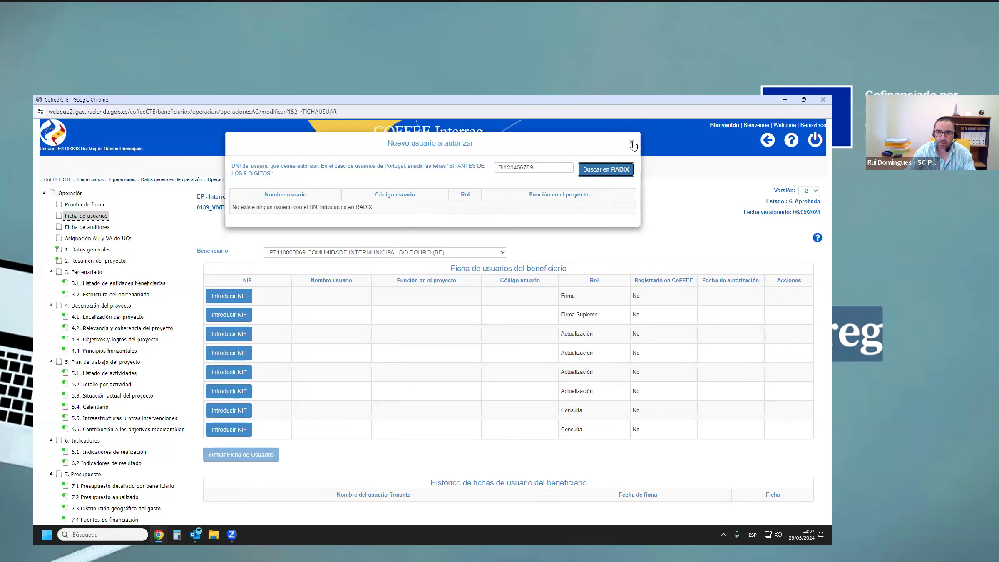
{"action": "left_click_drag", "start_coordinate": [557, 167], "coordinate": [493, 168]}
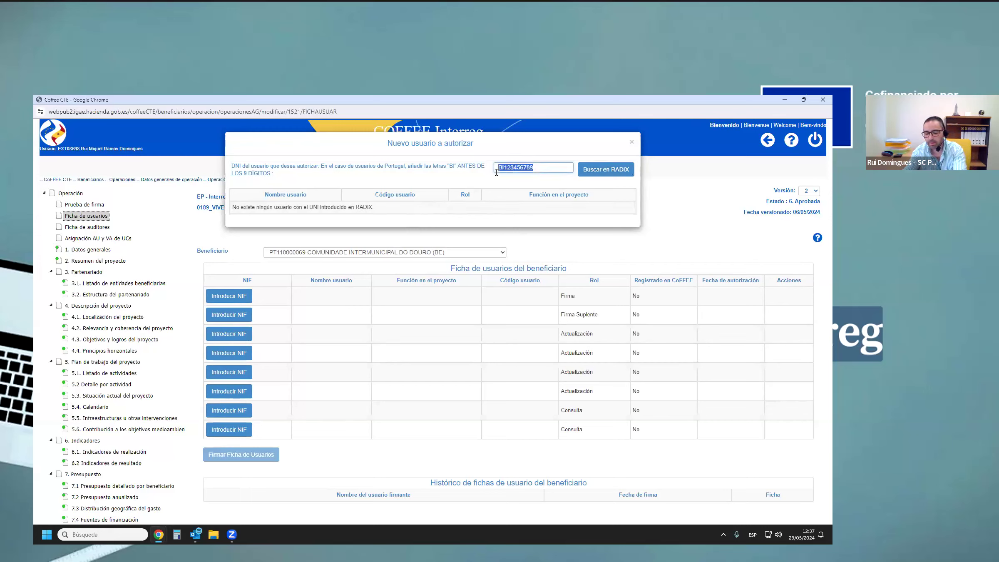
{"action": "key", "text": "BackSpace"}
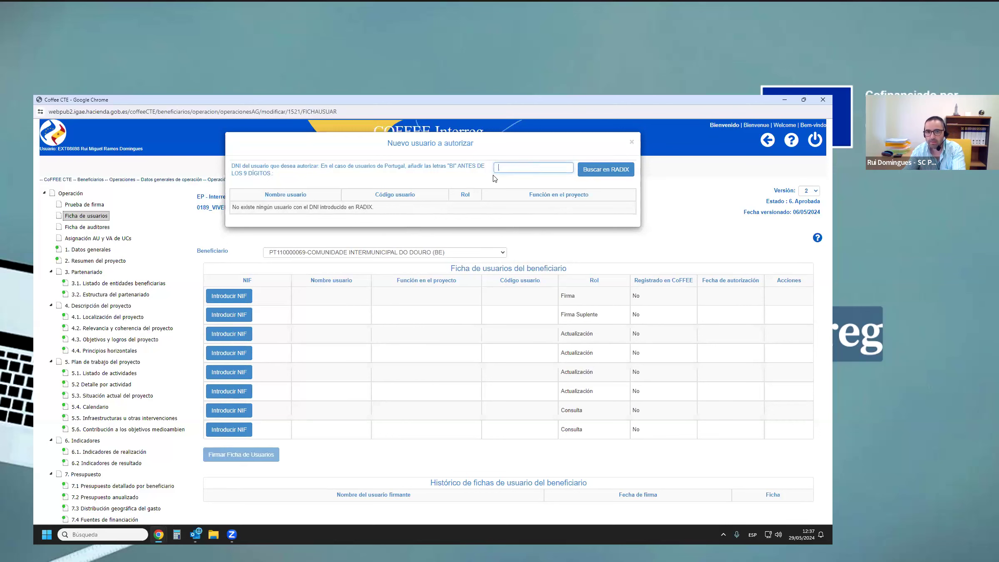
{"action": "left_click", "coordinate": [632, 142]}
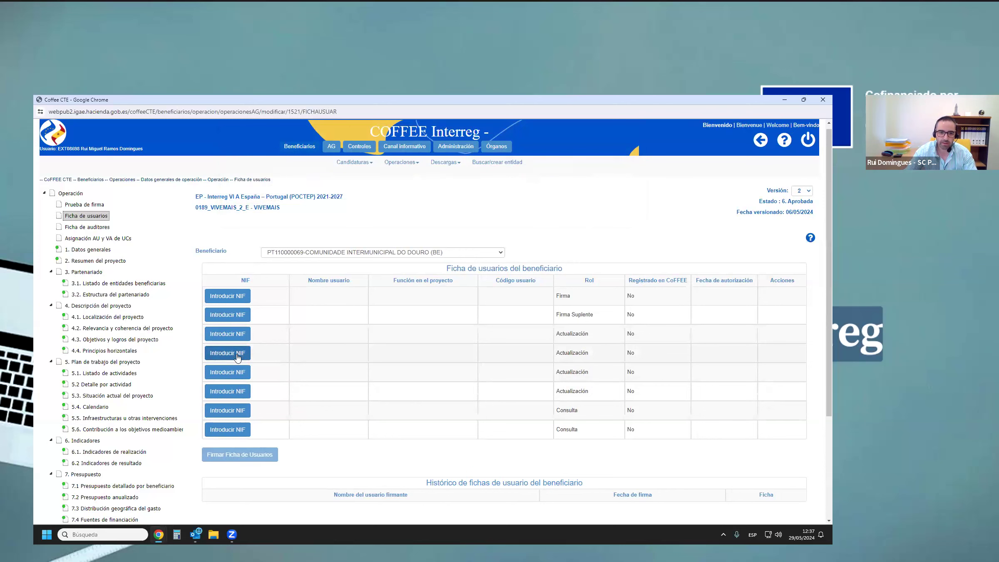
- View the new-user authorisation form for the first Actualización row and close it without entering a DNI
{"action": "left_click", "coordinate": [224, 337]}
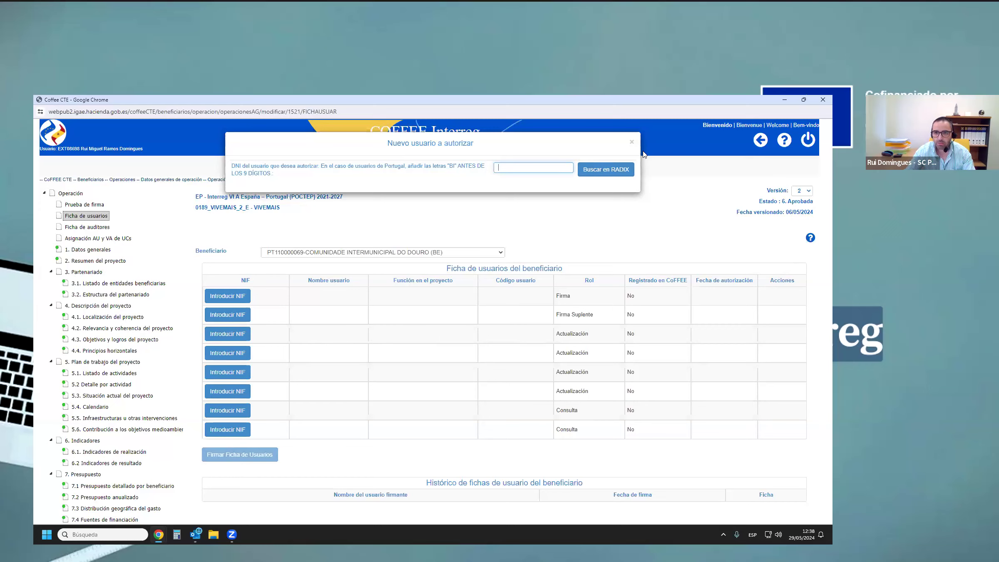
{"action": "left_click", "coordinate": [631, 142]}
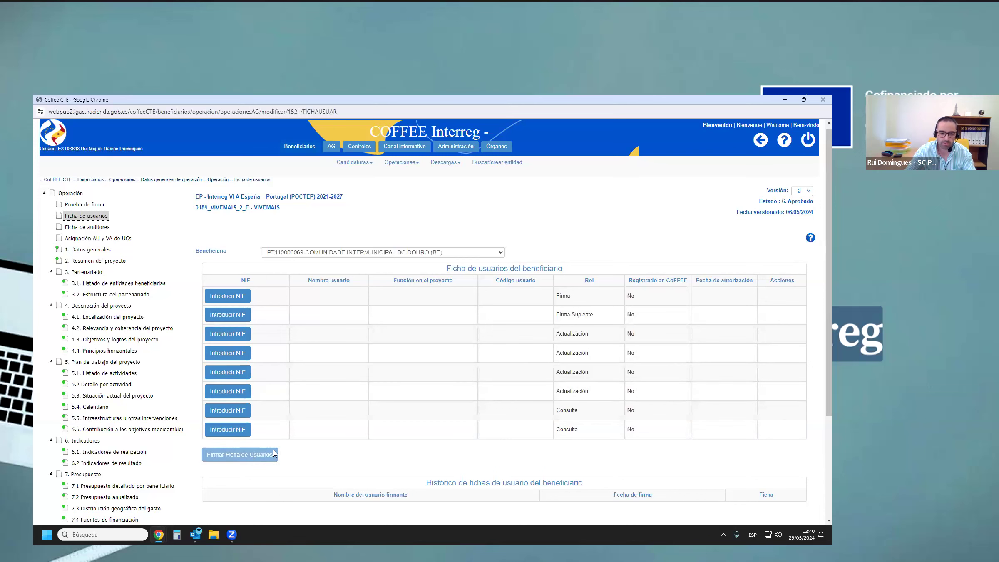
{"action": "scroll", "coordinate": [298, 449], "scroll_direction": "down", "scroll_amount": 1}
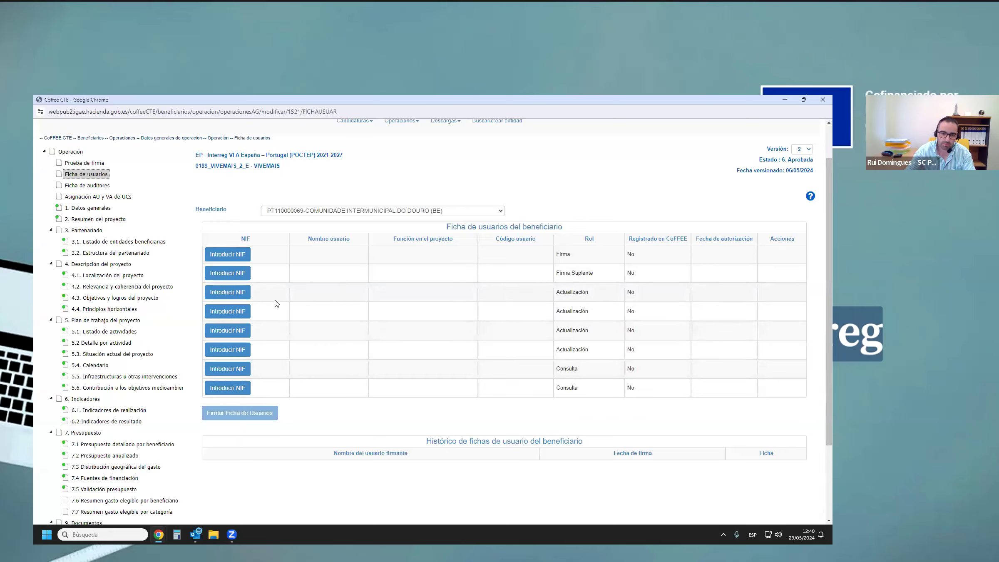
{"action": "left_click", "coordinate": [221, 293]}
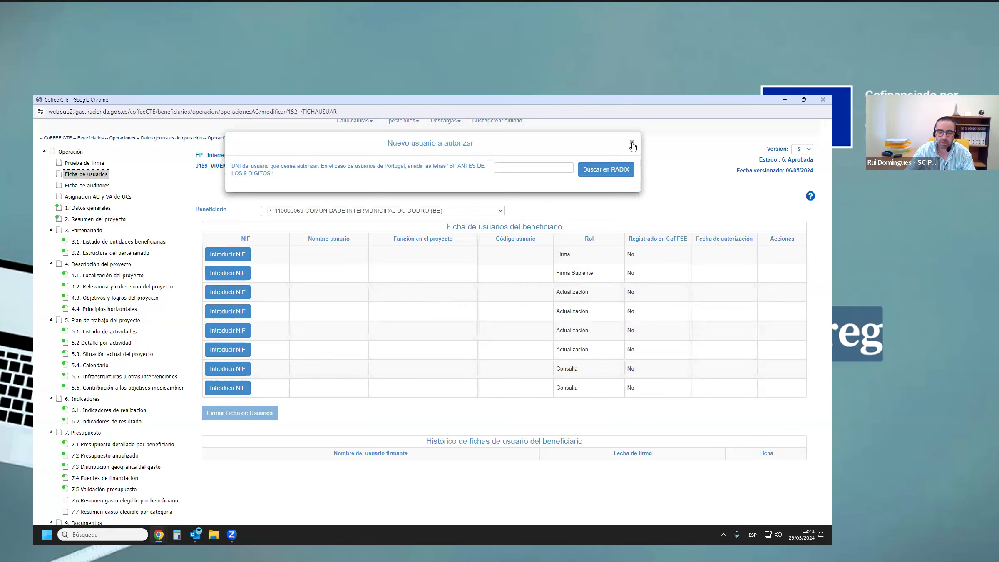
{"action": "left_click", "coordinate": [632, 142]}
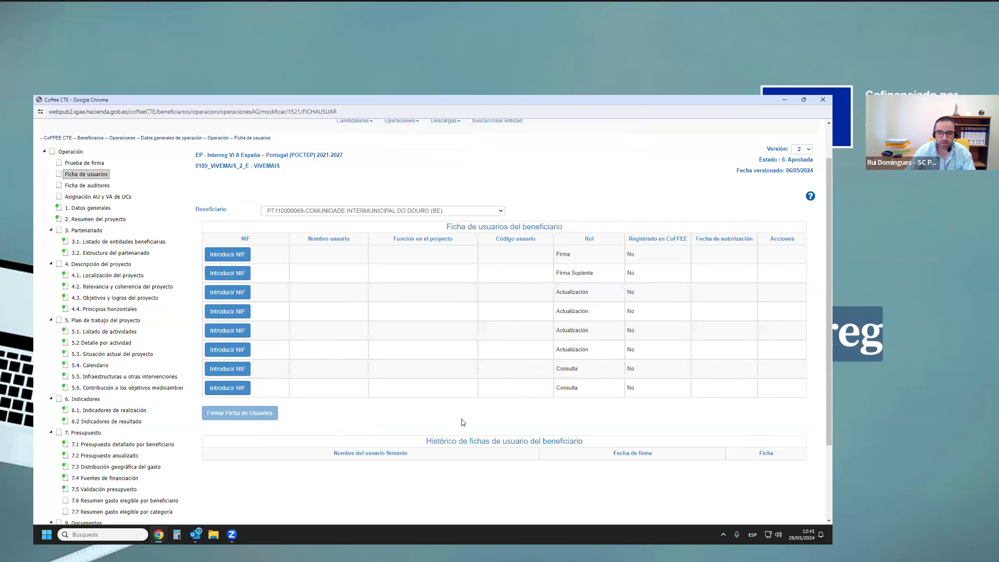
{"action": "scroll", "coordinate": [462, 421], "scroll_direction": "down", "scroll_amount": 1}
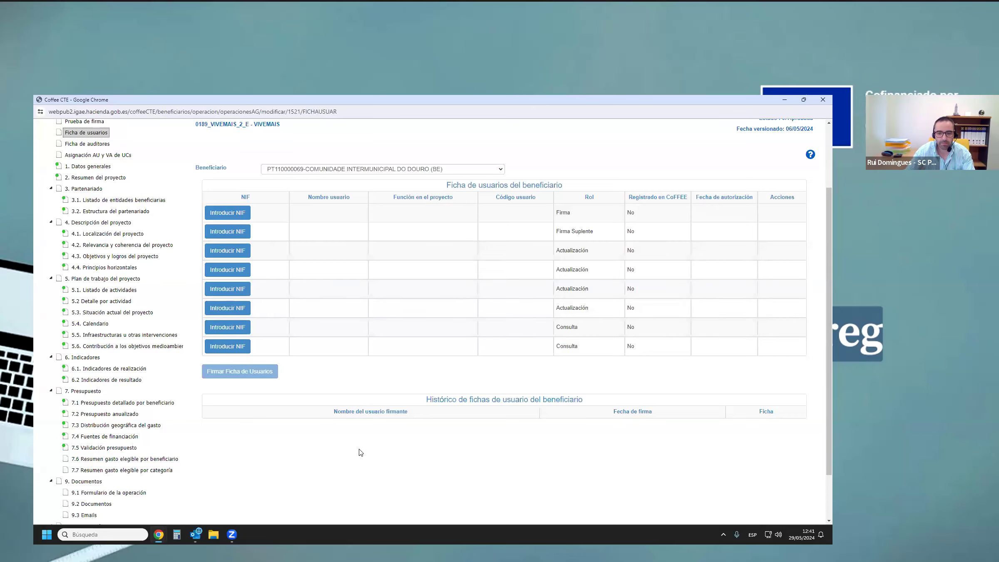
{"action": "scroll", "coordinate": [530, 448], "scroll_direction": "up", "scroll_amount": 1}
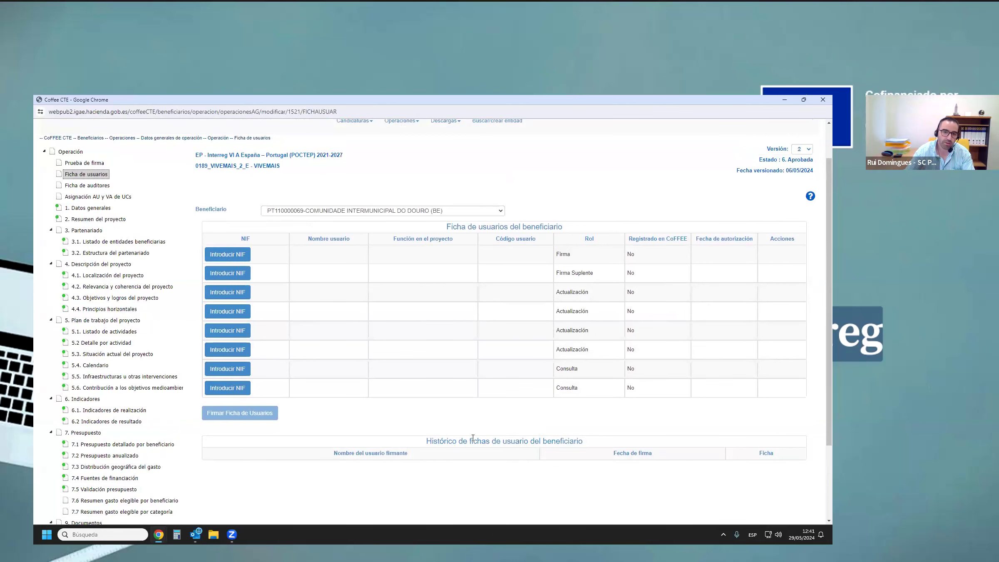
{"action": "scroll", "coordinate": [450, 433], "scroll_direction": "up", "scroll_amount": 1}
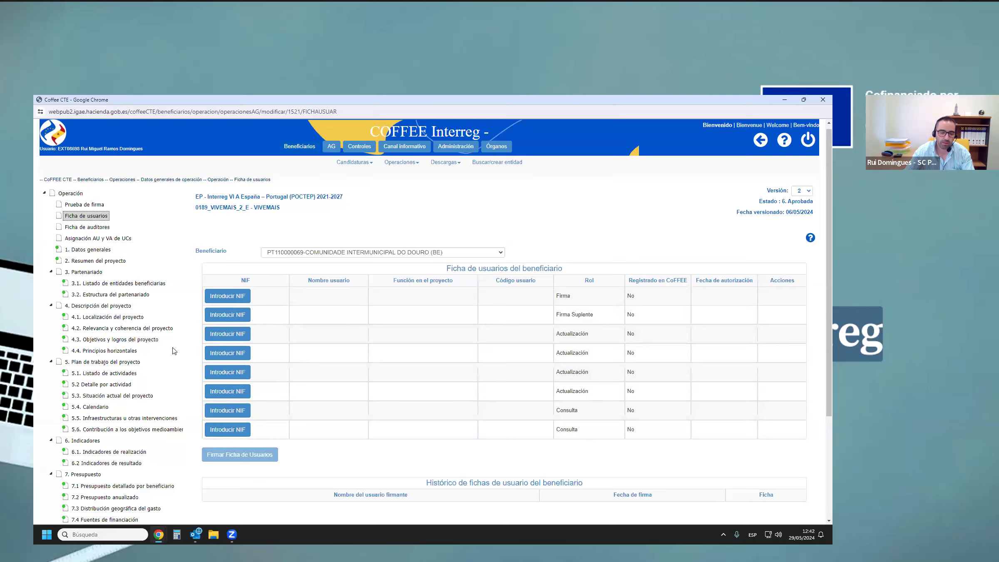
{"action": "scroll", "coordinate": [173, 351], "scroll_direction": "down", "scroll_amount": 1}
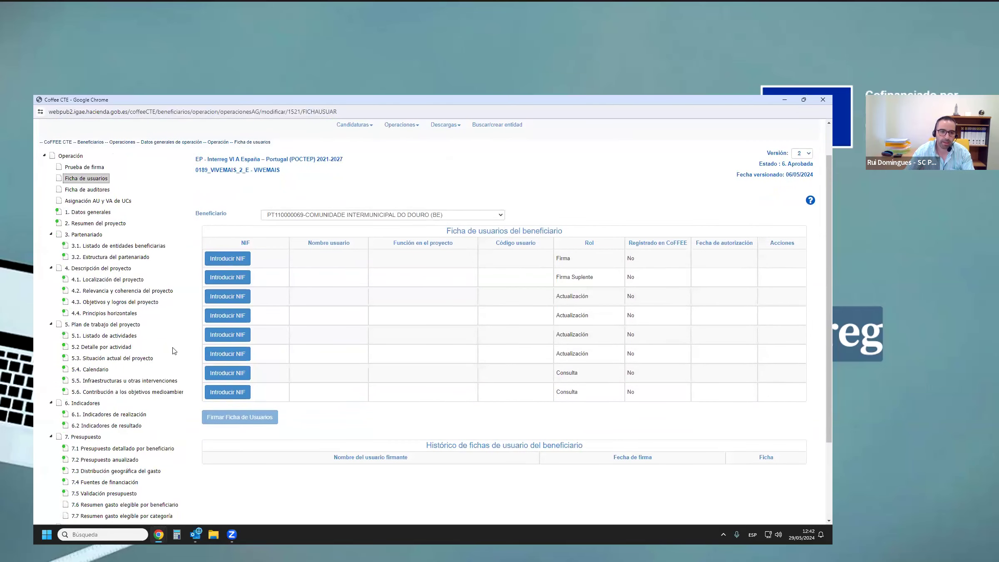
{"action": "scroll", "coordinate": [174, 350], "scroll_direction": "up", "scroll_amount": 1}
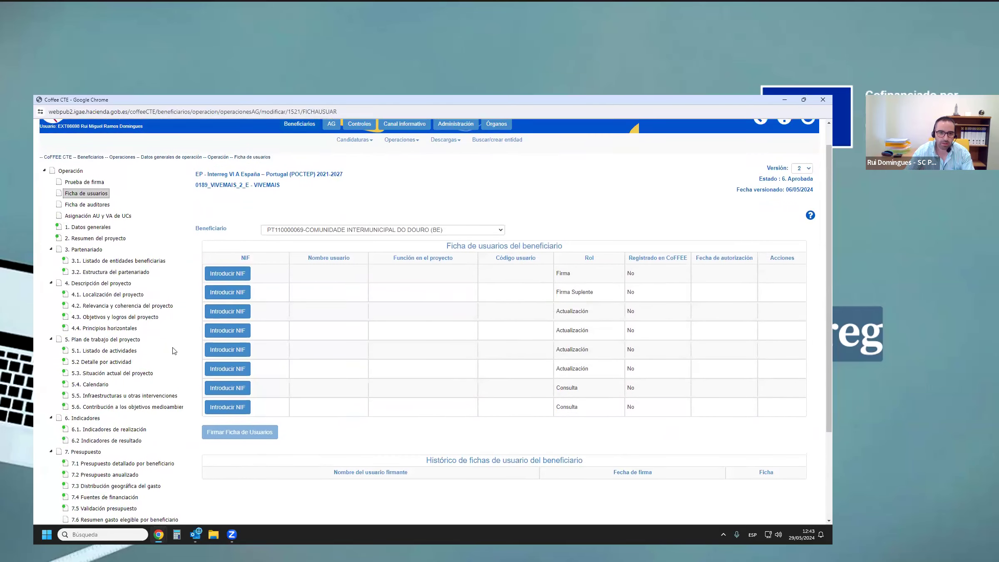